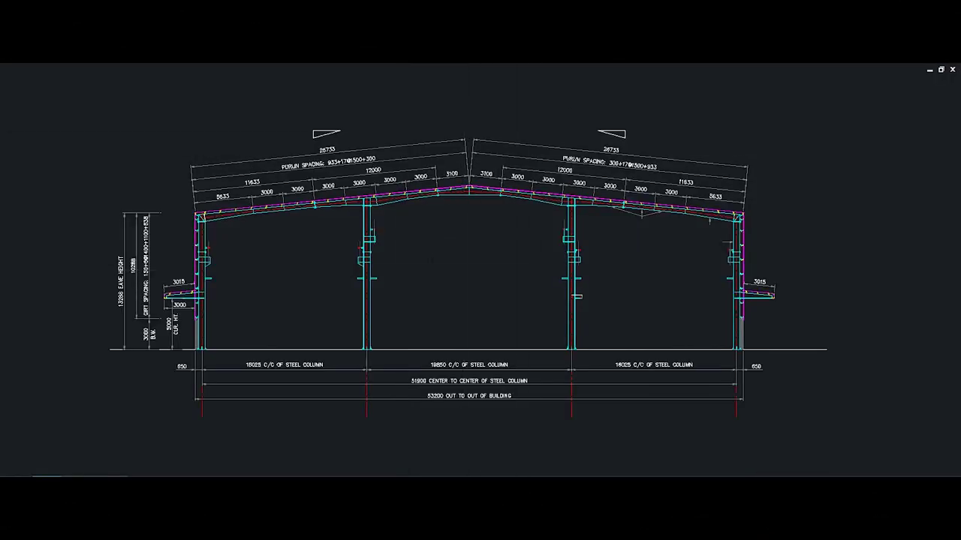
Examine the rafter segments, their splice dimensions and the column connections across the building's cross-section drawing.
middle_drag(373, 250, 385, 232)
scroll(268, 225, up, 4)
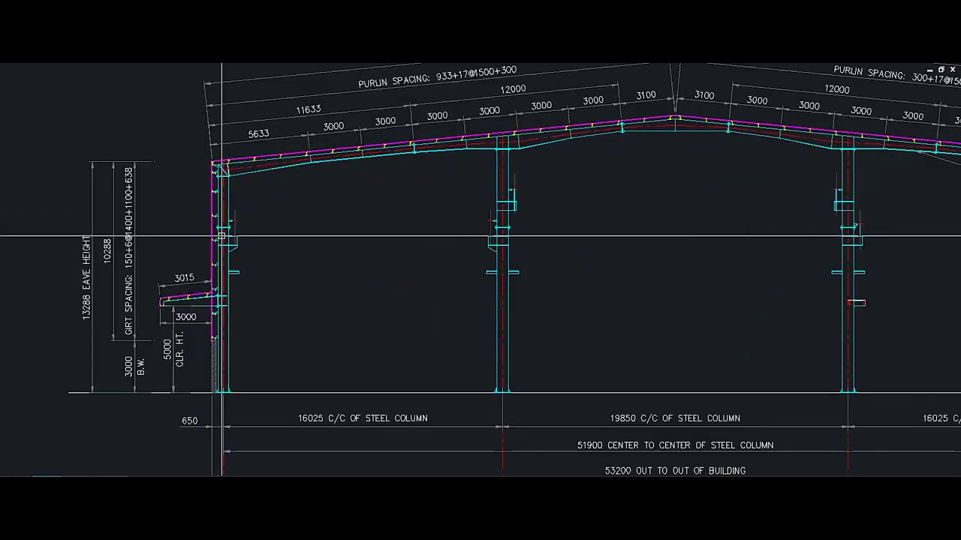
middle_drag(285, 197, 228, 221)
scroll(214, 177, up, 2)
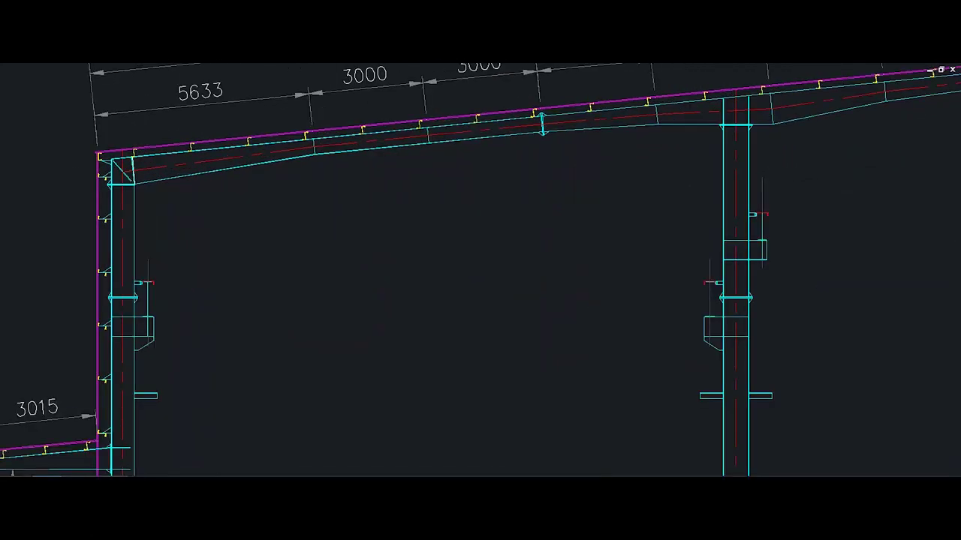
middle_drag(374, 196, 257, 231)
scroll(409, 212, down, 1)
middle_drag(467, 206, 413, 210)
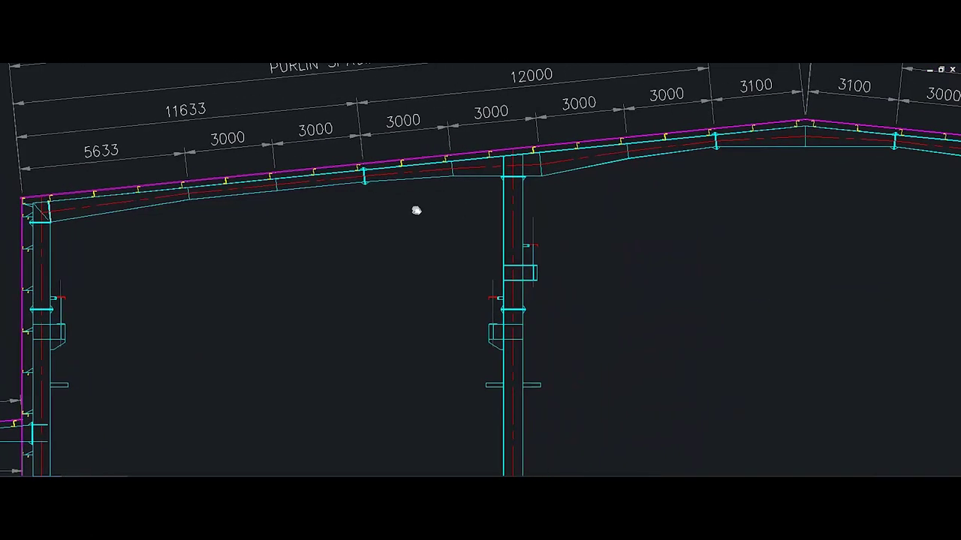
middle_drag(864, 218, 674, 221)
scroll(674, 222, down, 1)
middle_drag(603, 217, 412, 218)
middle_drag(694, 229, 452, 217)
scroll(782, 208, up, 1)
scroll(783, 208, up, 1)
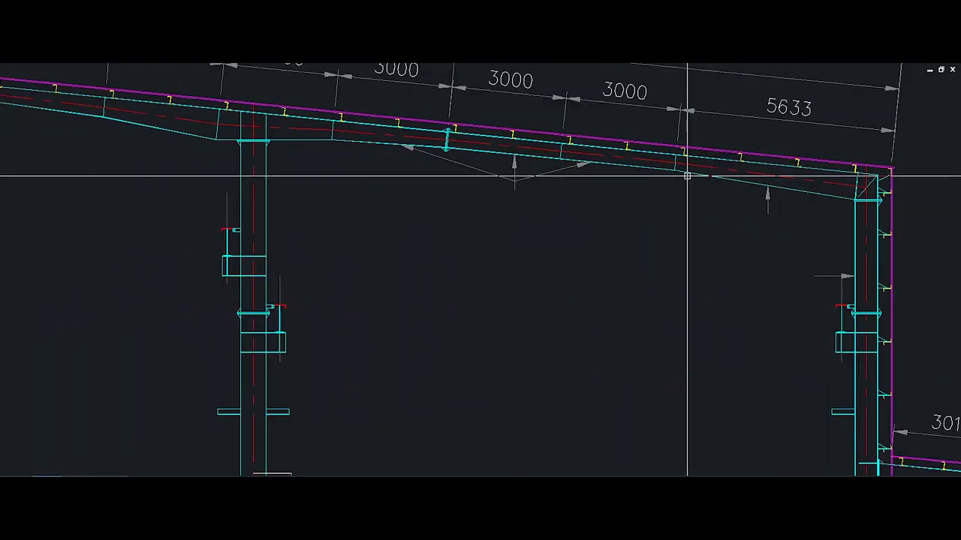
scroll(533, 165, down, 1)
scroll(607, 182, down, 1)
scroll(606, 182, down, 5)
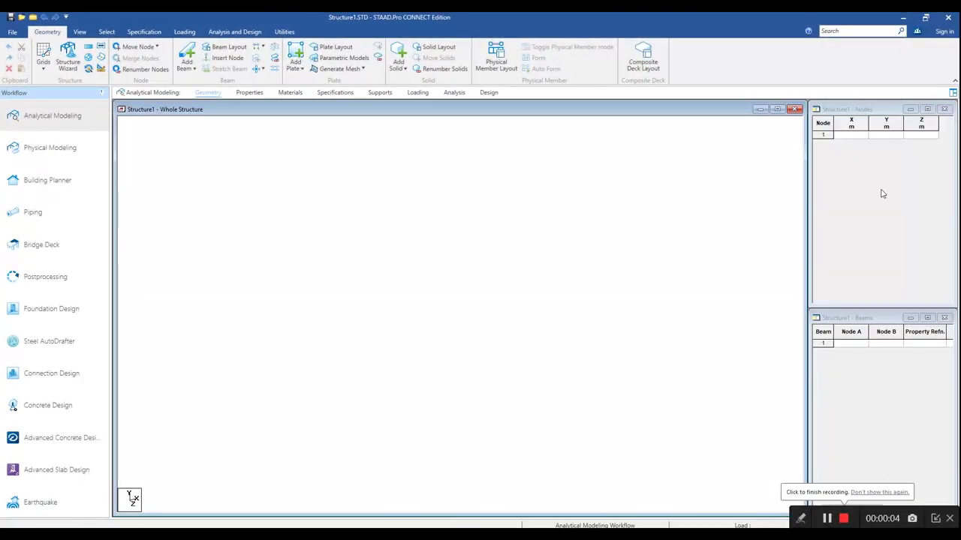
Switch to STAAD.Pro and create node 1 at the origin with X, Y and Z of 0 m.
click(850, 136)
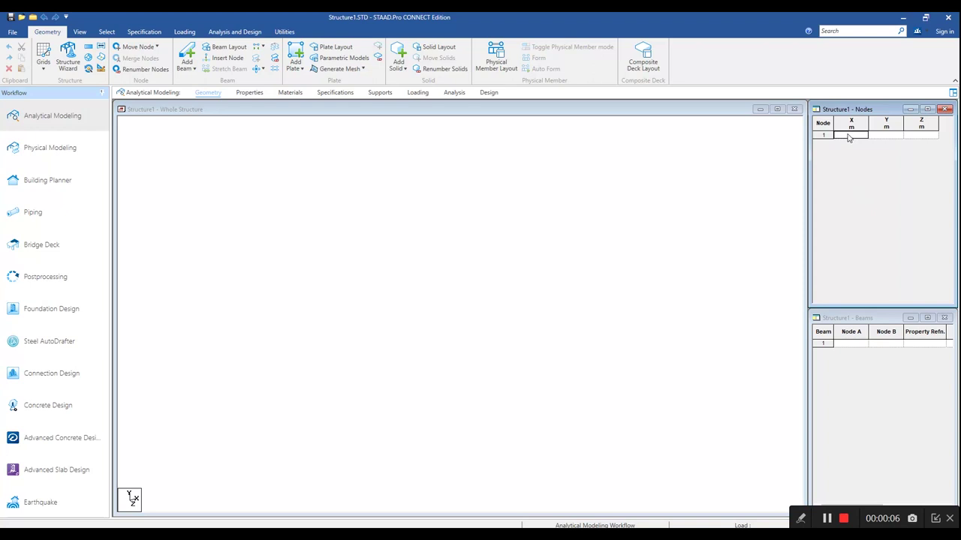
text(0)
key(Tab)
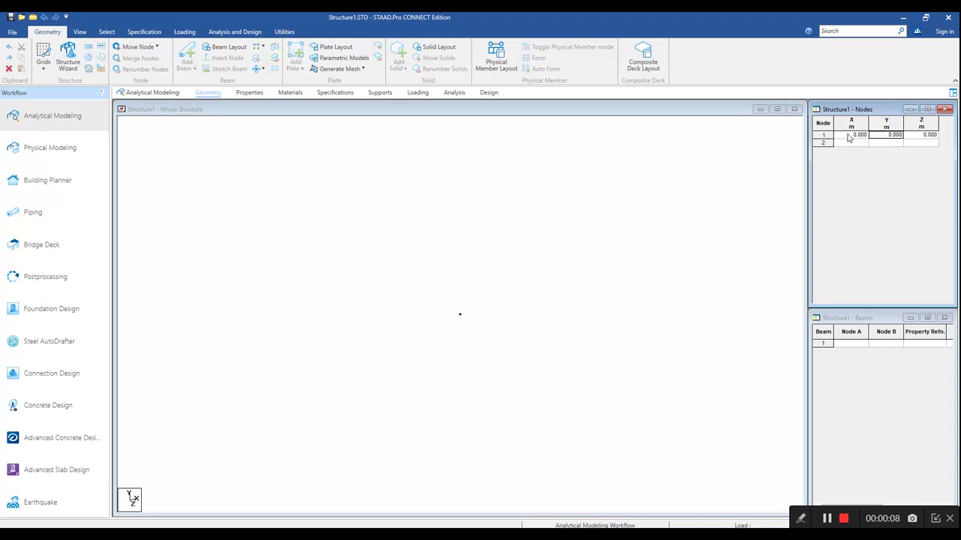
click(851, 143)
click(625, 250)
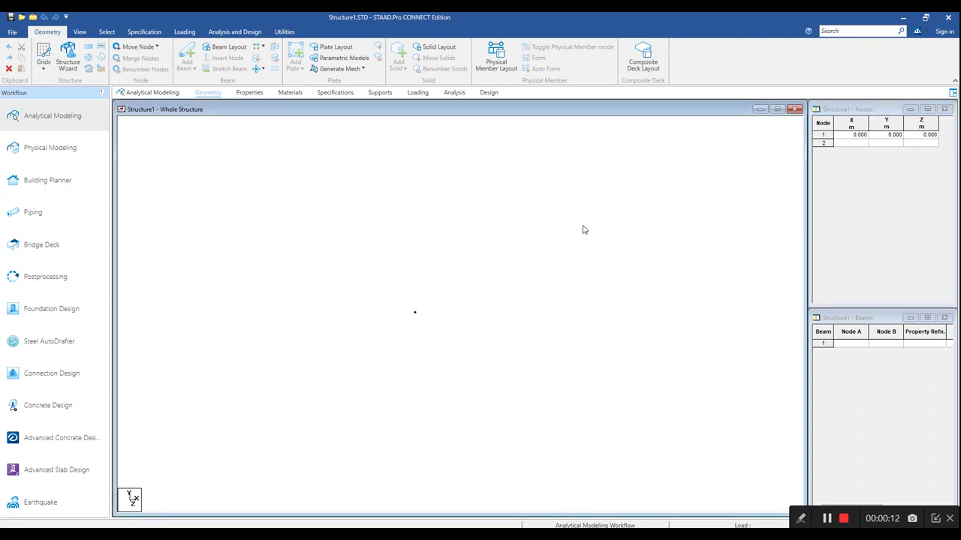
Create node 2 as the column top at X 0, Y 6.425 and Z 0 m.
click(848, 144)
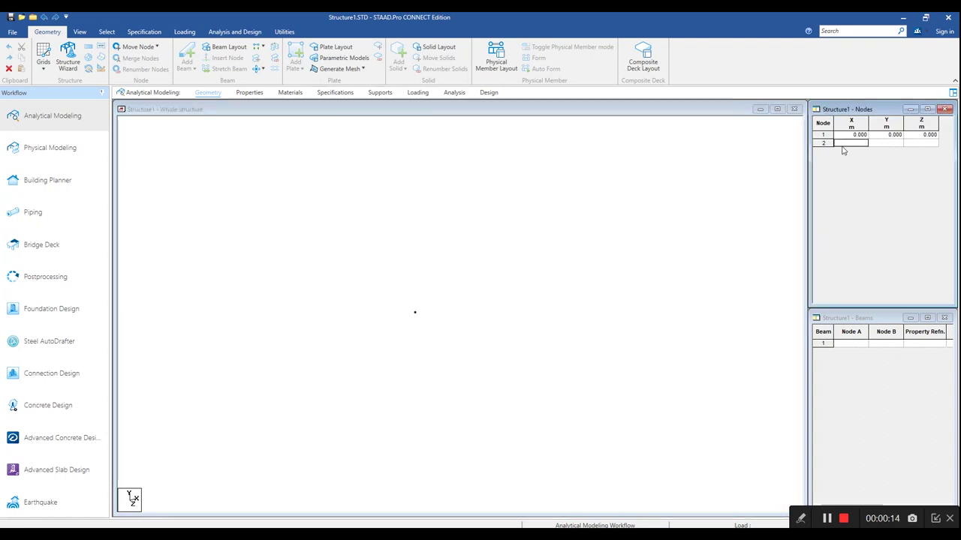
middle_drag(574, 219, 555, 259)
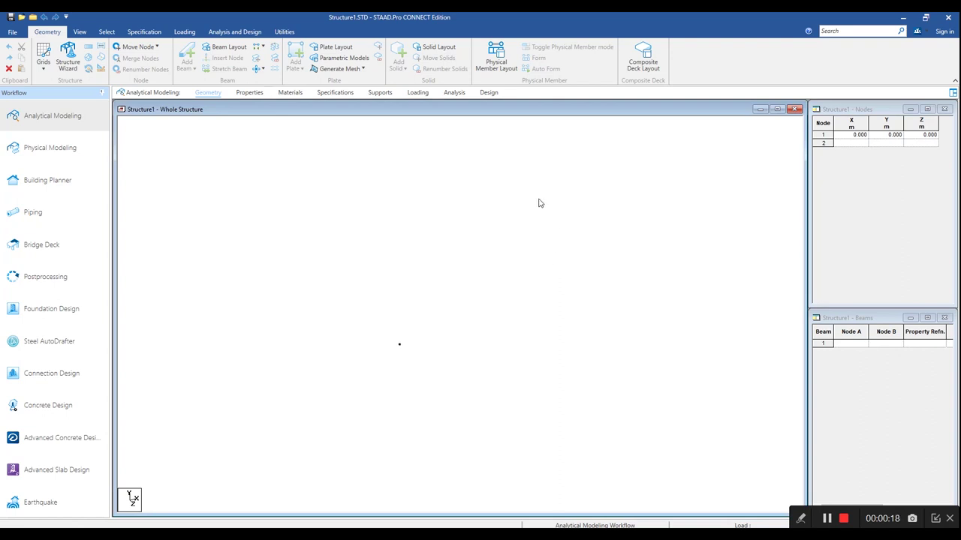
middle_drag(562, 253, 568, 264)
click(842, 143)
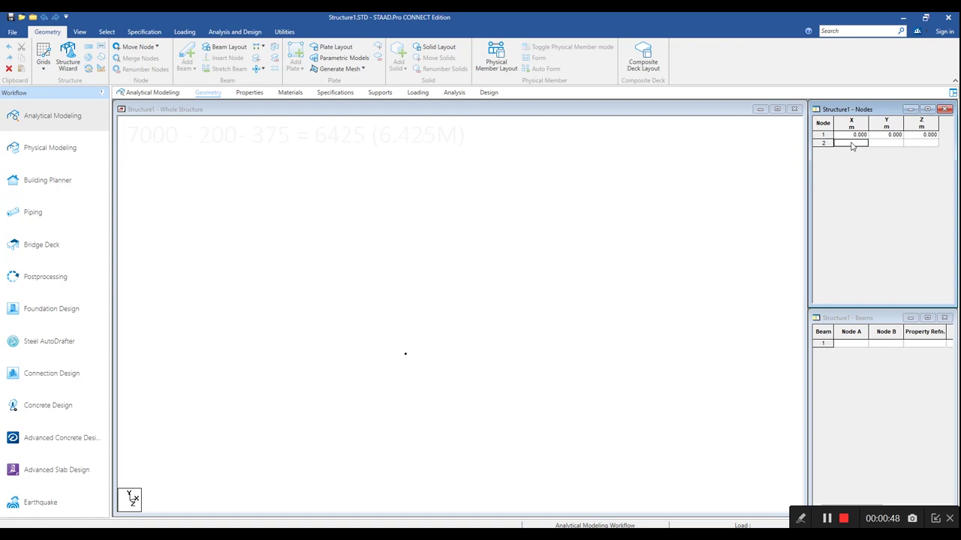
text(0)
key(Tab)
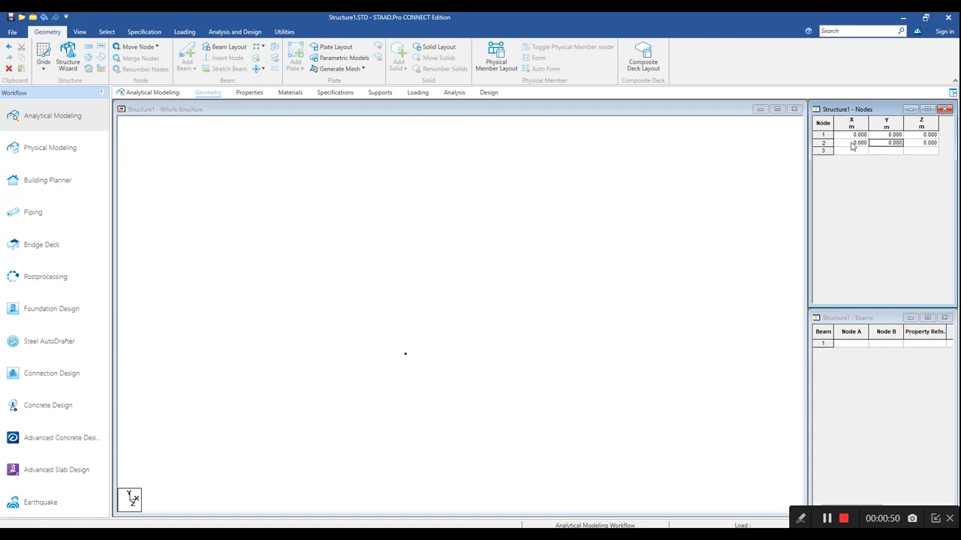
text(6.425)
key(Tab)
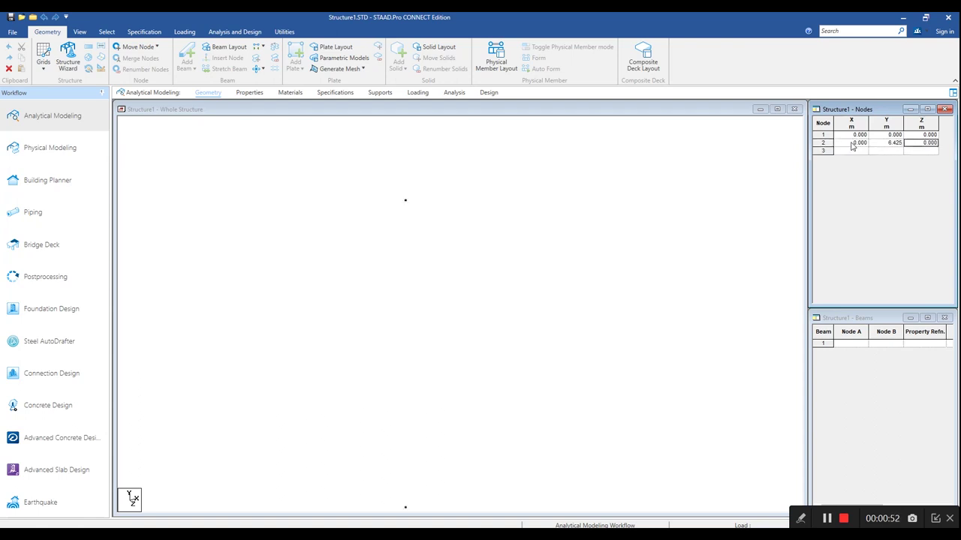
key(Tab)
Create node 3 as the ridge point at X 12.5, Y 7.675 and Z 0 m.
middle_drag(591, 258, 513, 237)
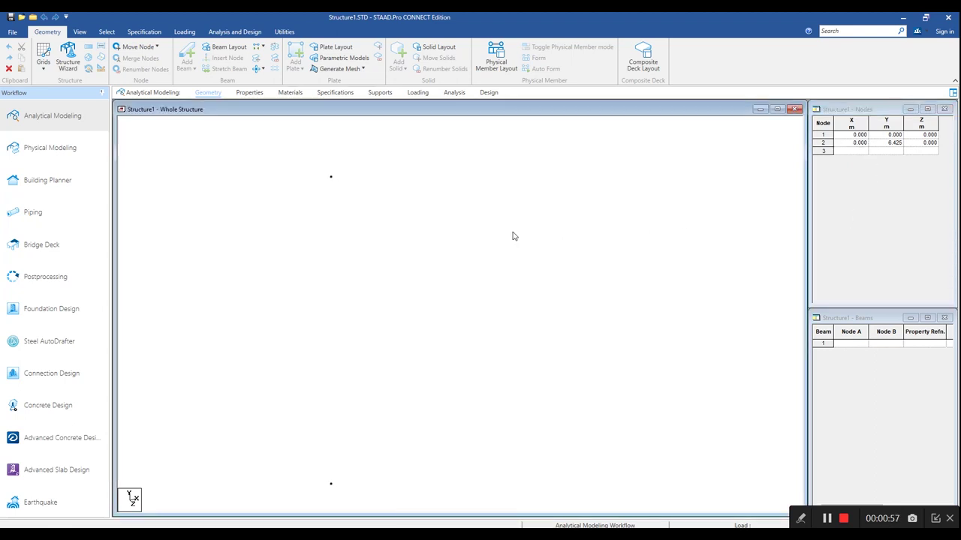
click(850, 152)
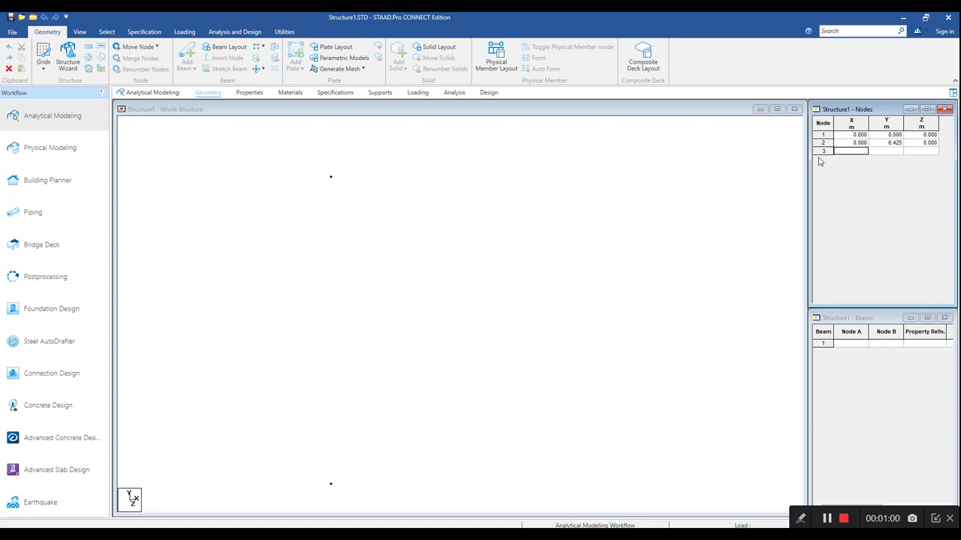
text(12.5)
key(Tab)
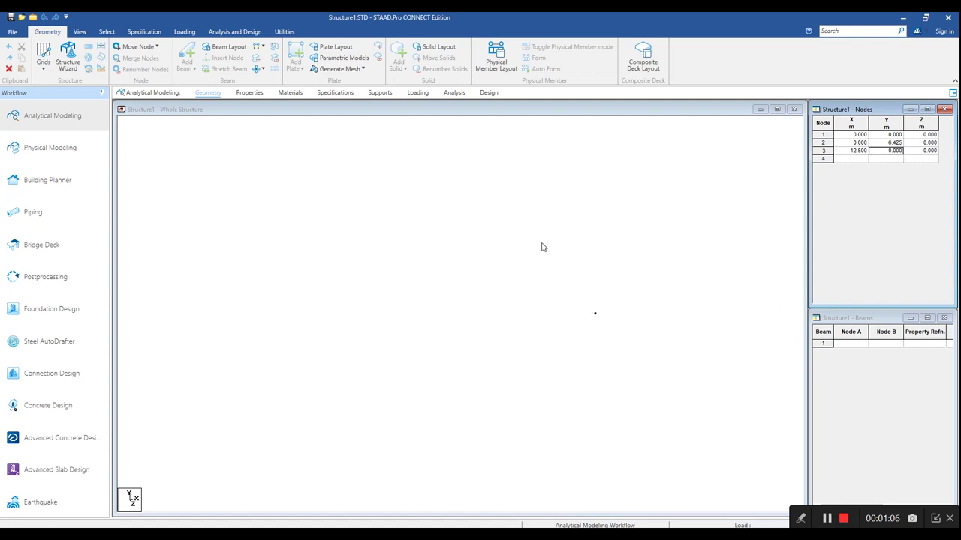
middle_drag(539, 260, 626, 242)
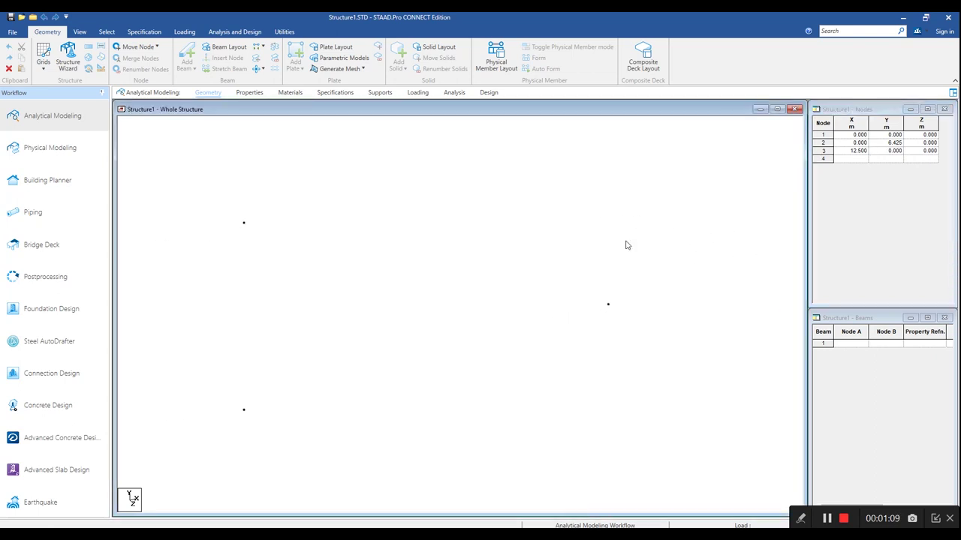
click(872, 153)
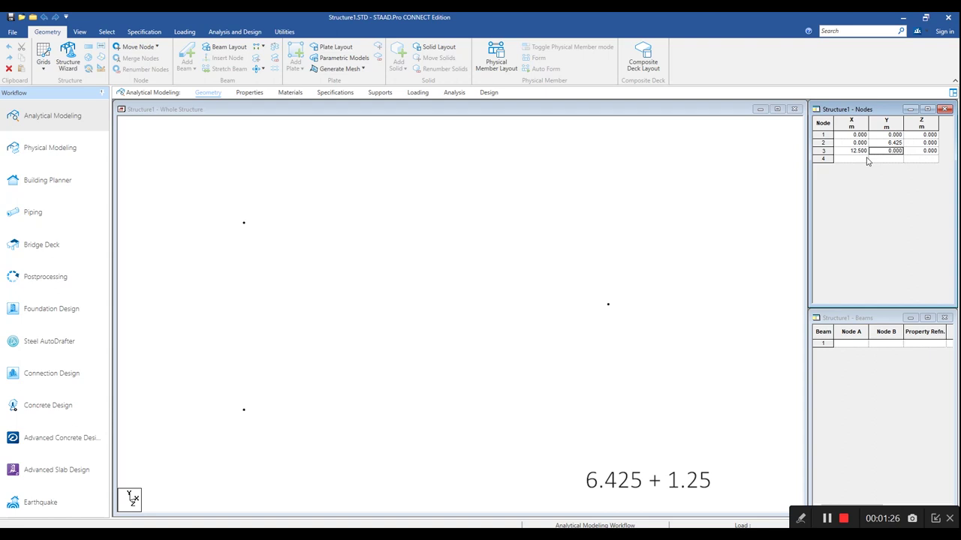
text(7)
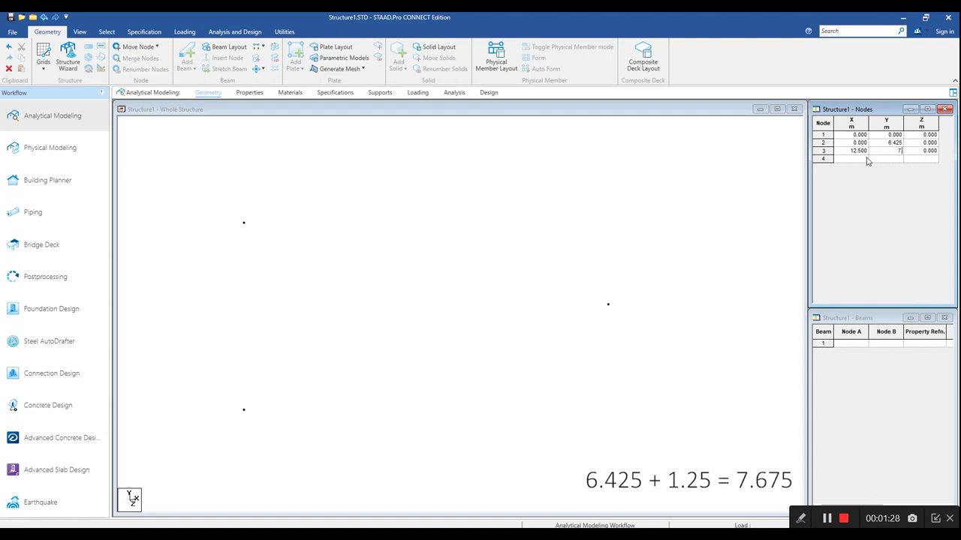
text(.675)
key(Tab)
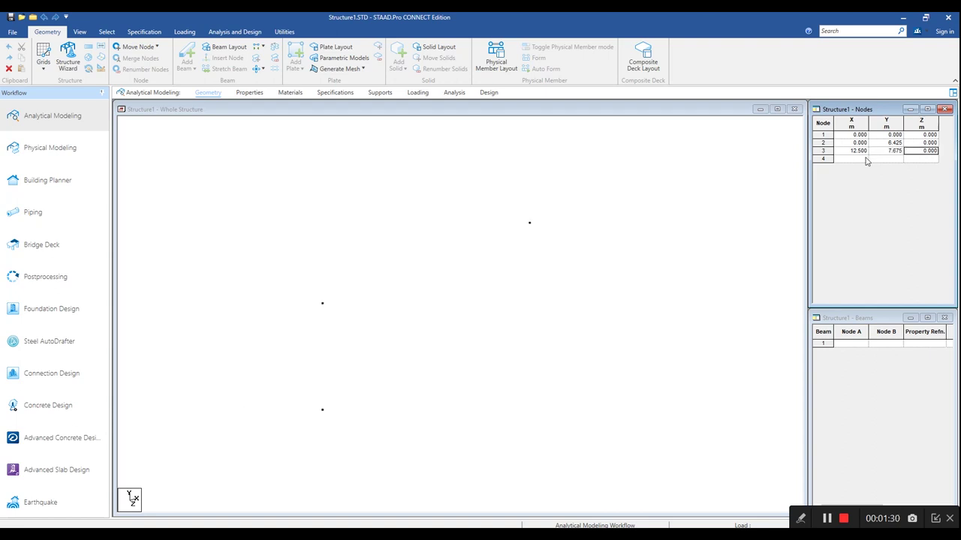
In the front view, add a column beam from node 1 to node 2 and a rafter beam from node 2 to node 3.
click(83, 32)
click(203, 58)
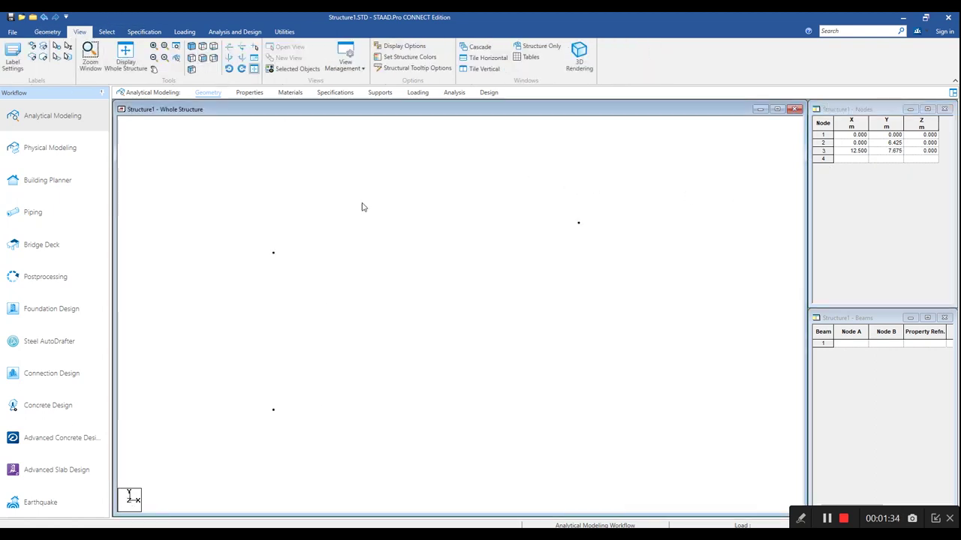
middle_drag(369, 230, 348, 235)
right_click(358, 218)
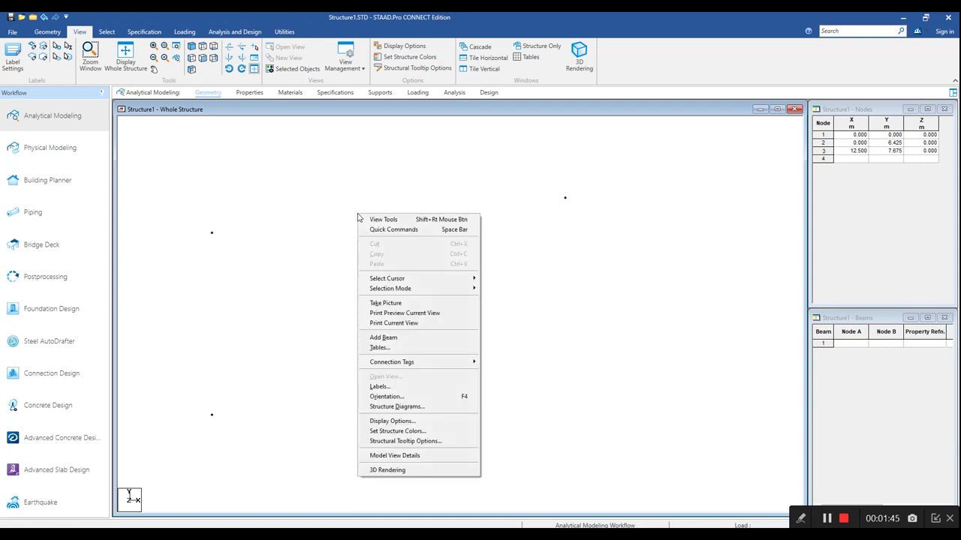
click(405, 338)
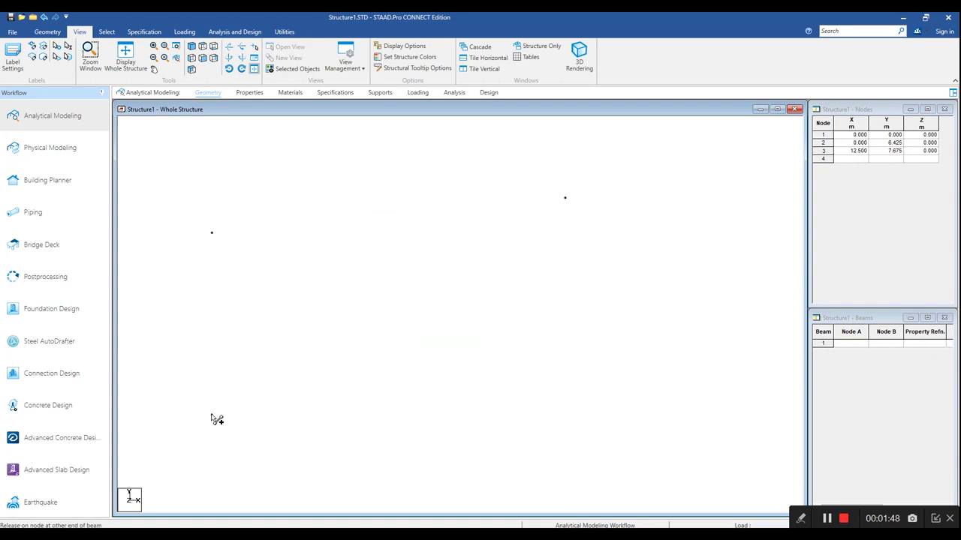
drag(212, 415, 566, 200)
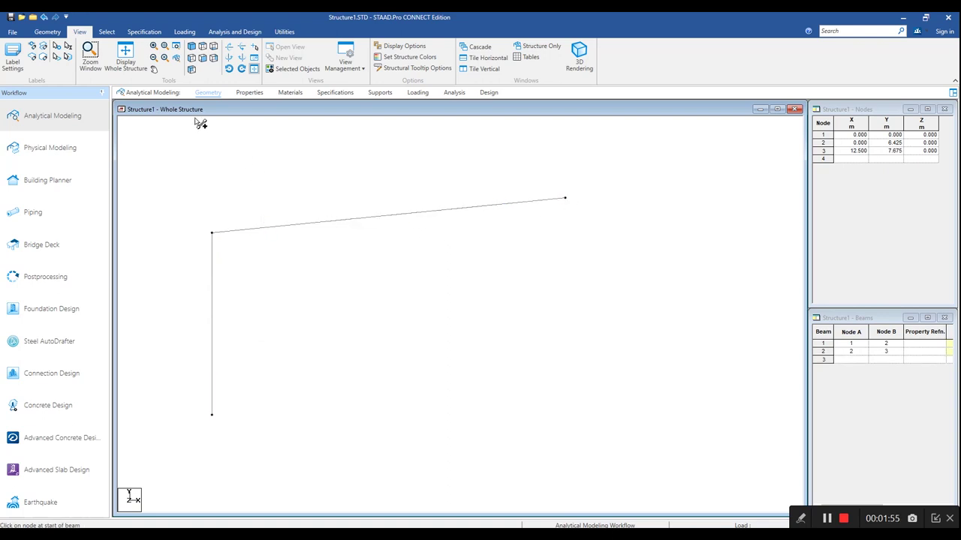
Check the length and end coordinates of the rafter beam between nodes 2 and 3.
click(381, 216)
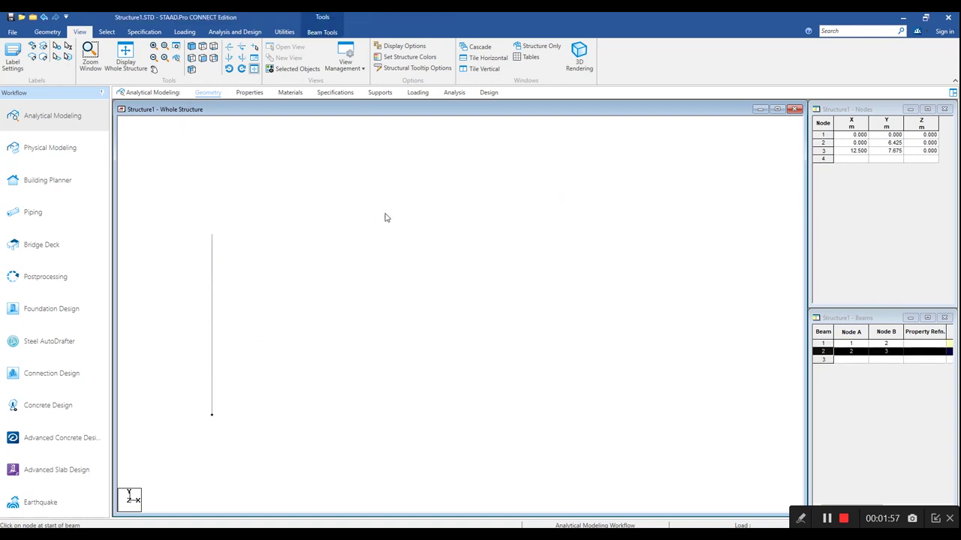
double_click(379, 222)
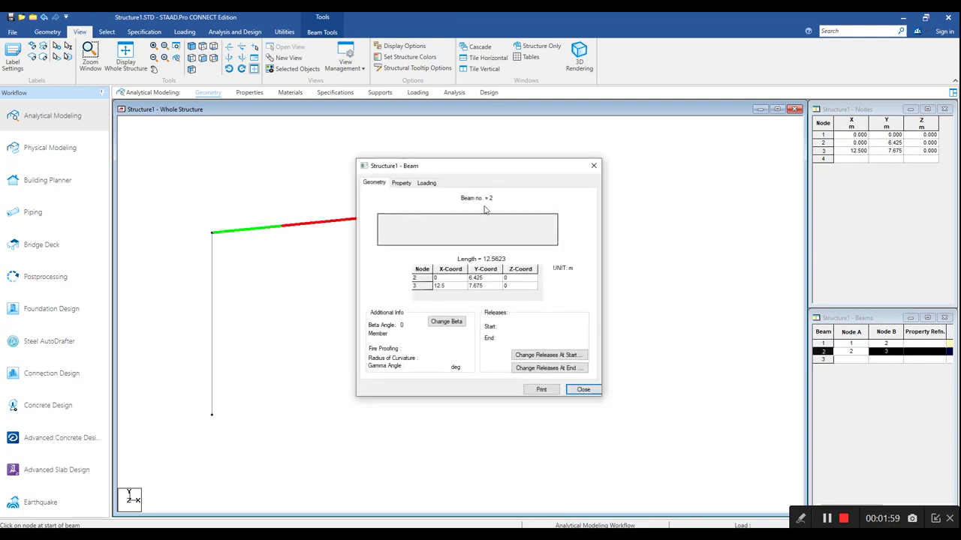
click(596, 166)
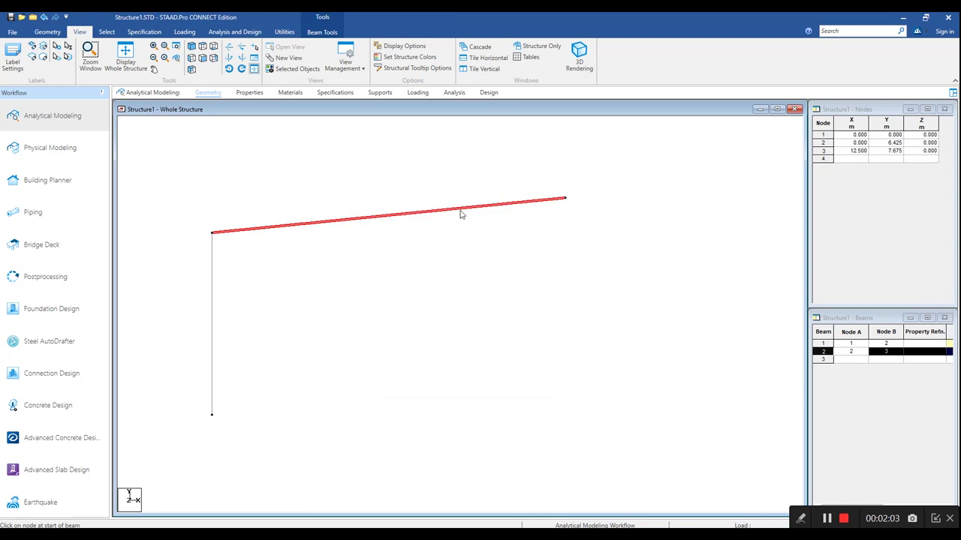
right_click(461, 215)
click(522, 309)
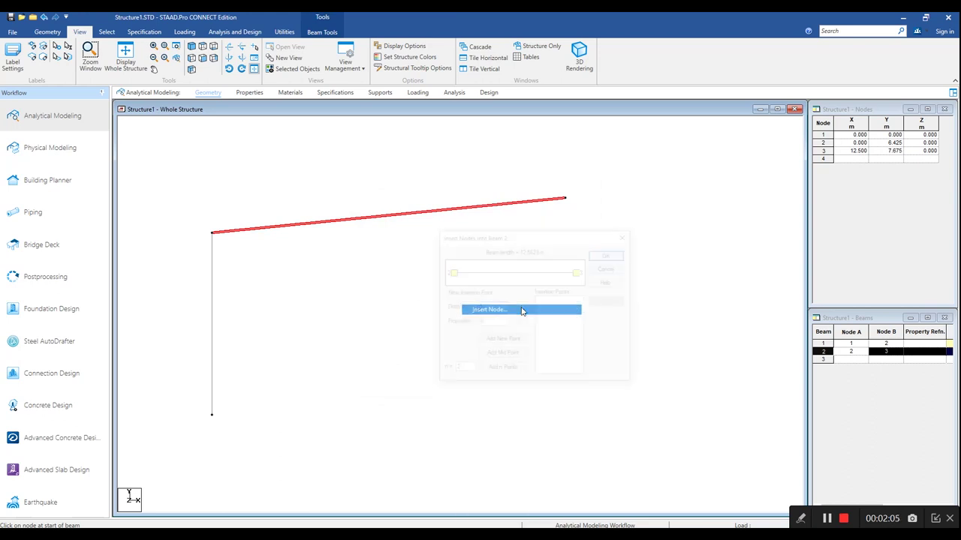
drag(513, 242, 390, 253)
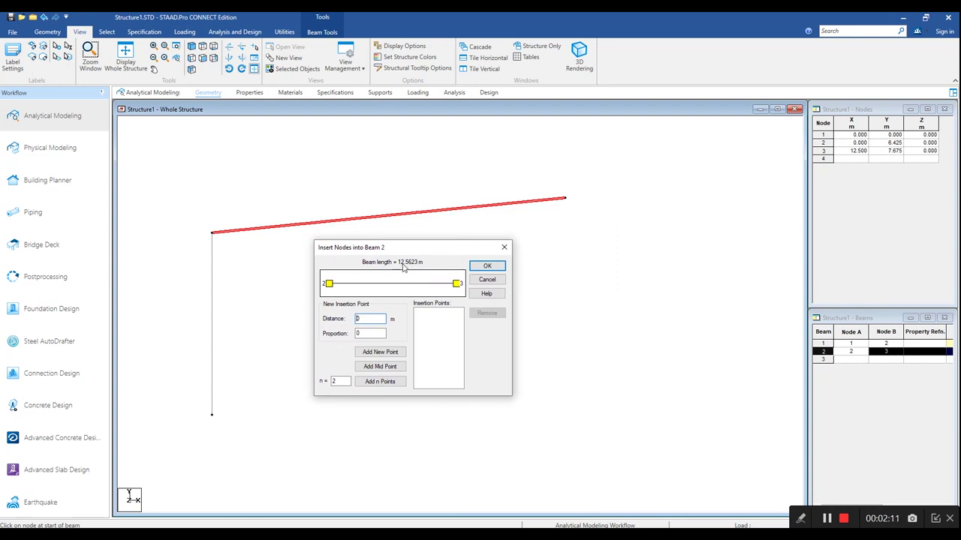
drag(413, 252, 657, 238)
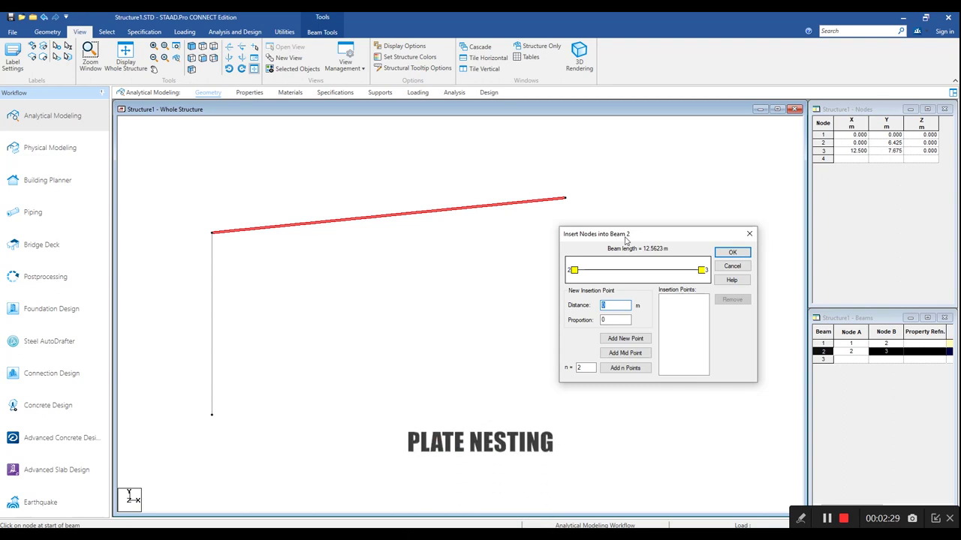
drag(625, 235, 552, 230)
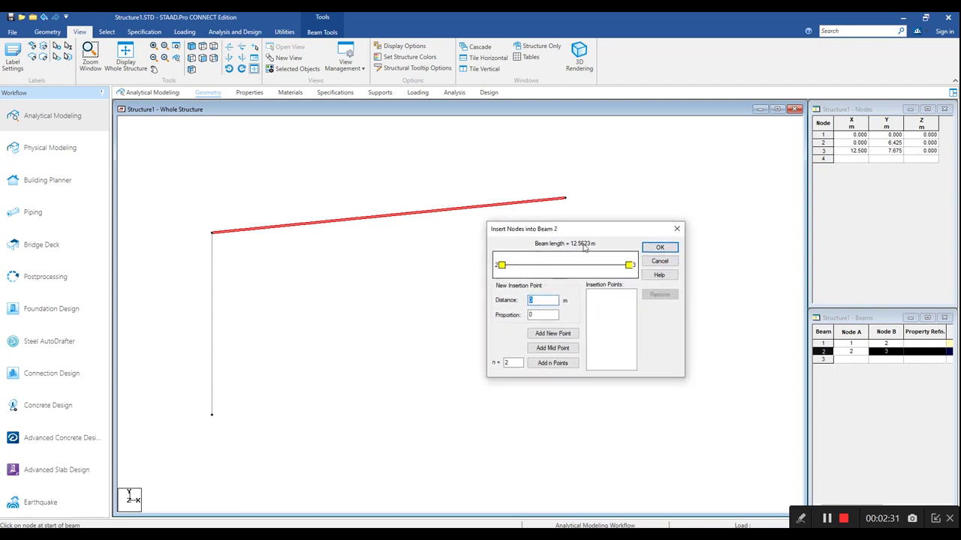
click(659, 261)
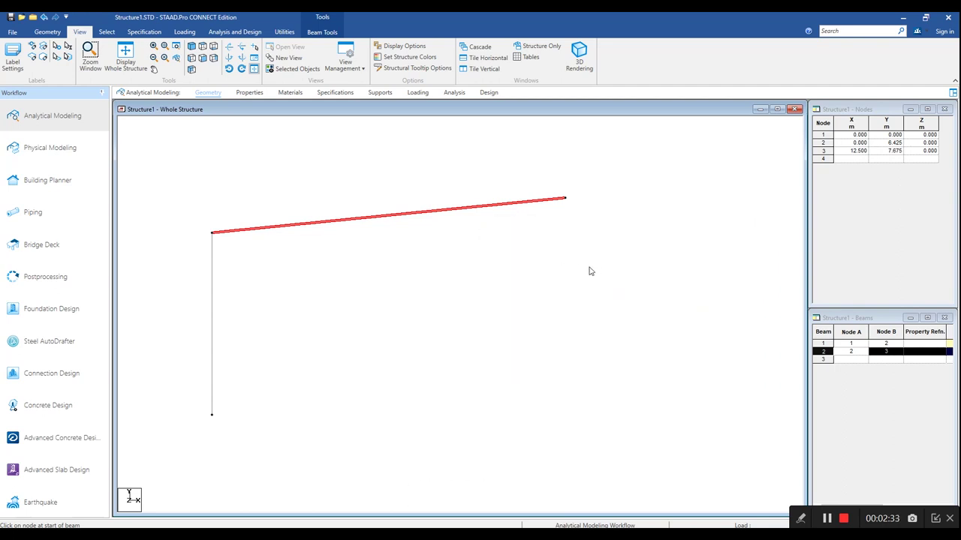
Compare the column and the undivided rafter, and review the rafter's length in its beam details.
click(589, 271)
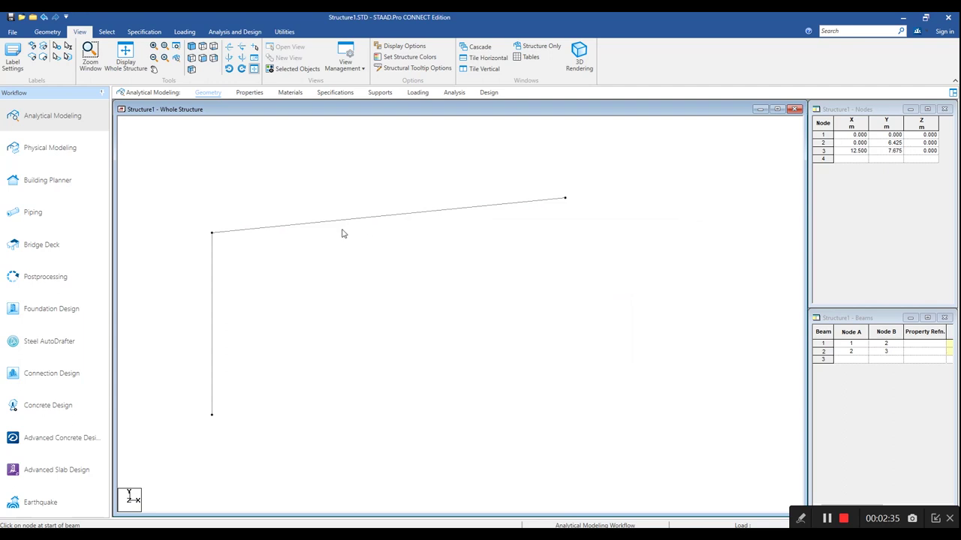
click(340, 221)
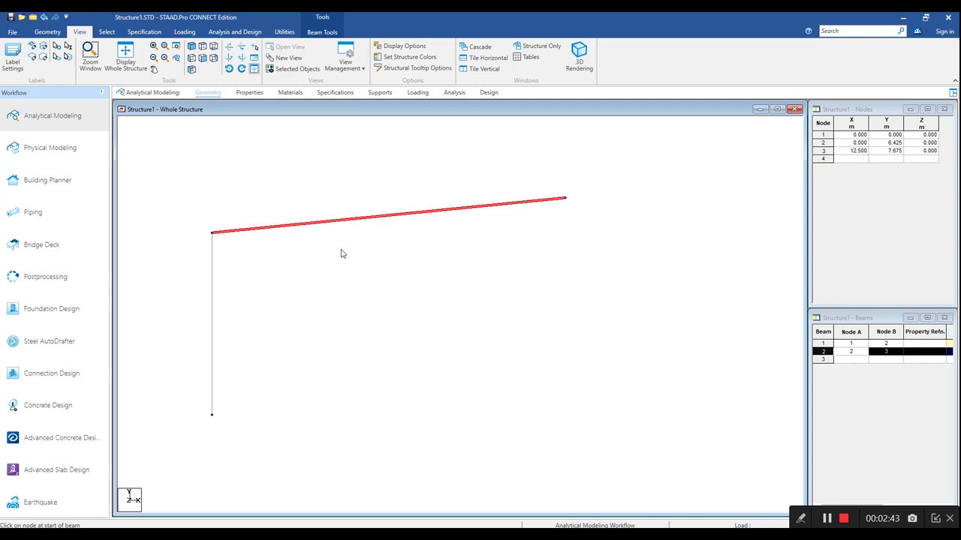
click(340, 253)
click(212, 248)
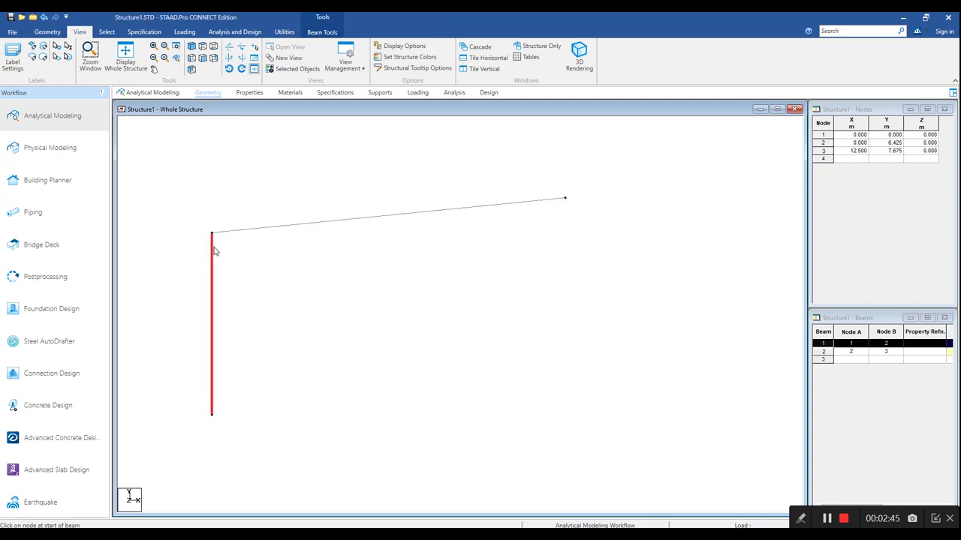
double_click(266, 231)
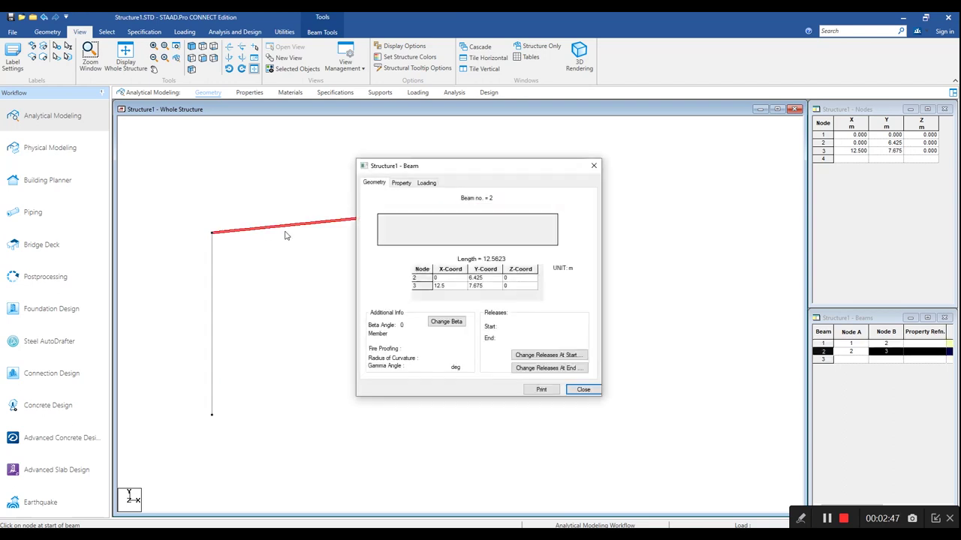
click(584, 389)
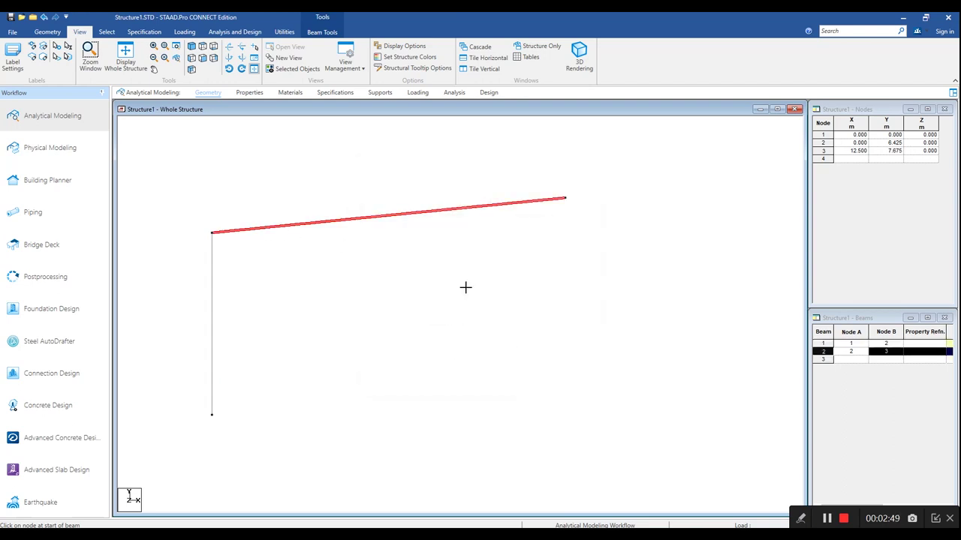
click(465, 285)
click(444, 214)
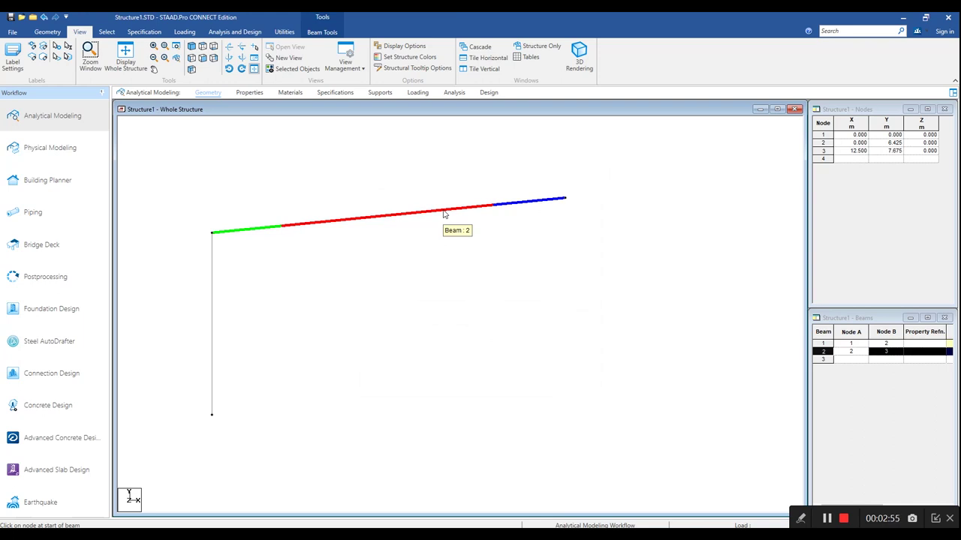
double_click(444, 214)
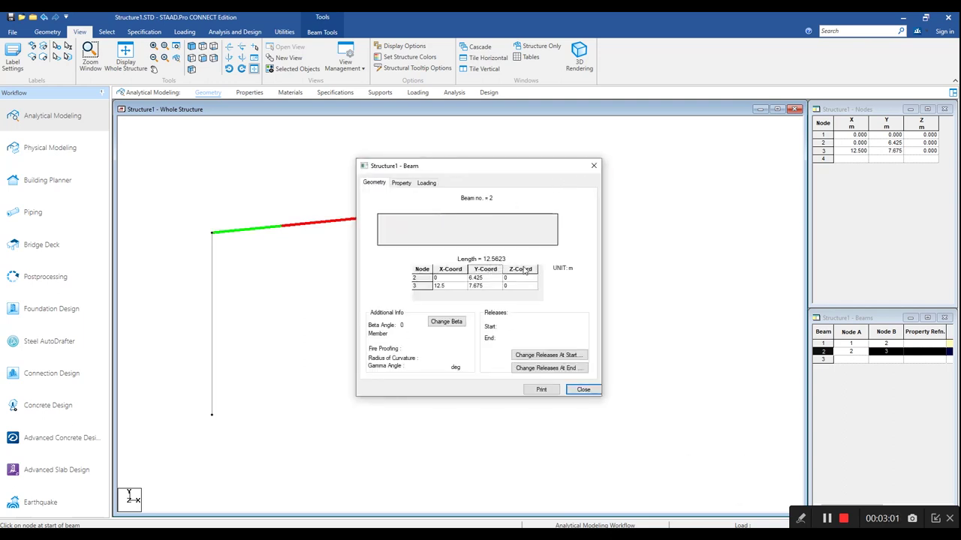
click(593, 165)
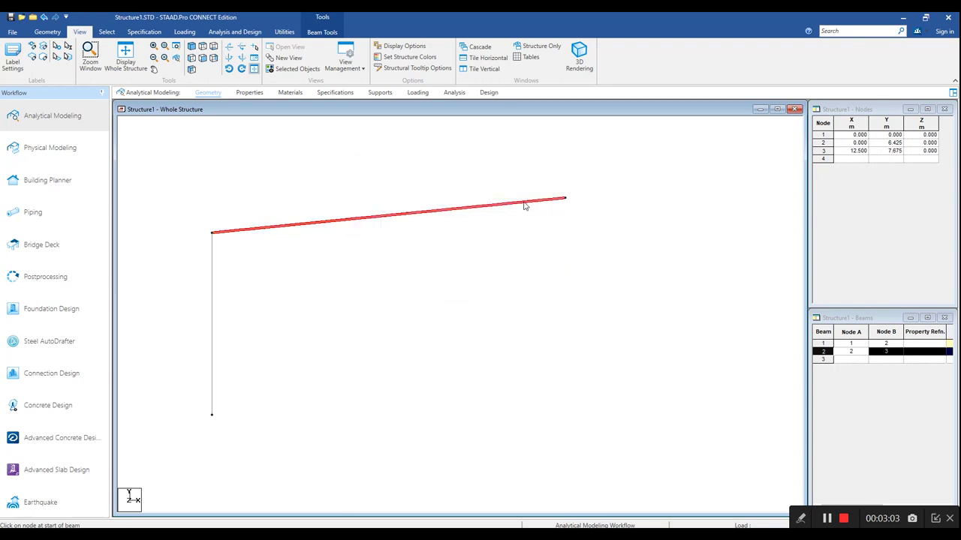
Insert three nodes into the rafter beam at distances 9.5623, 6.5623 and 3.5623 m from node 2.
right_click(523, 206)
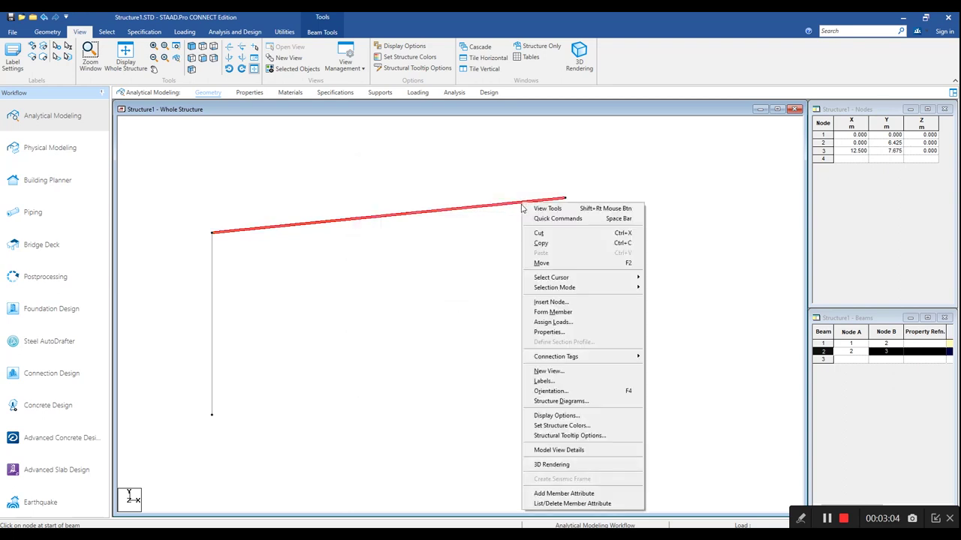
click(551, 303)
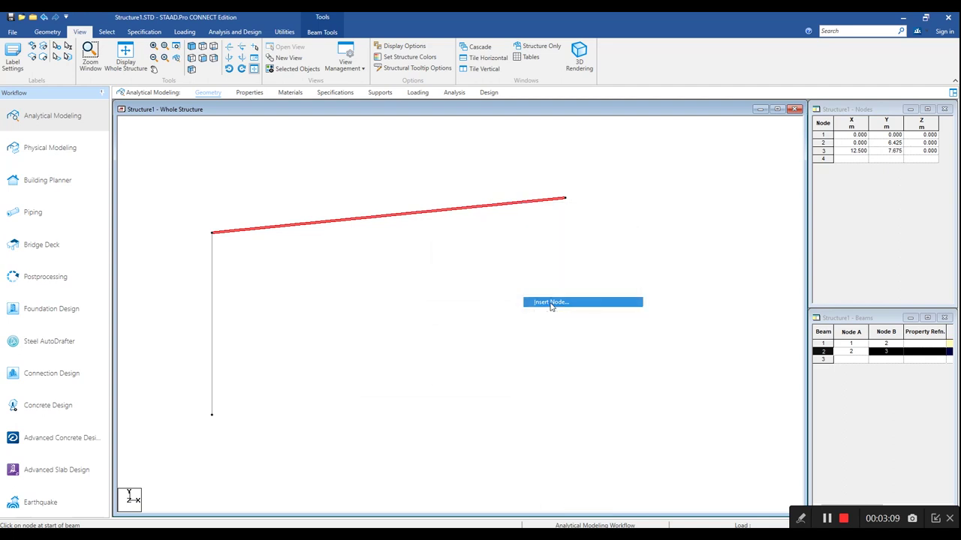
drag(521, 236, 491, 231)
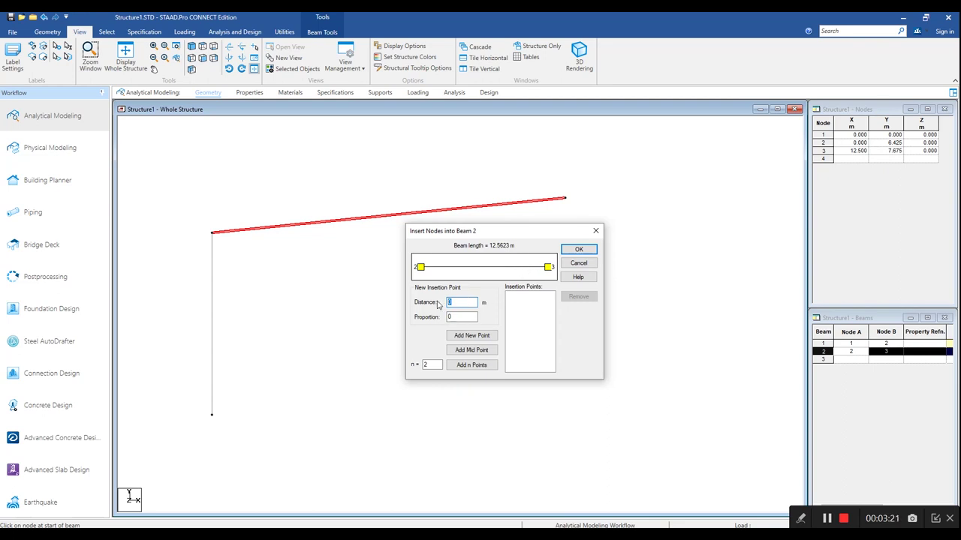
text(9.5623)
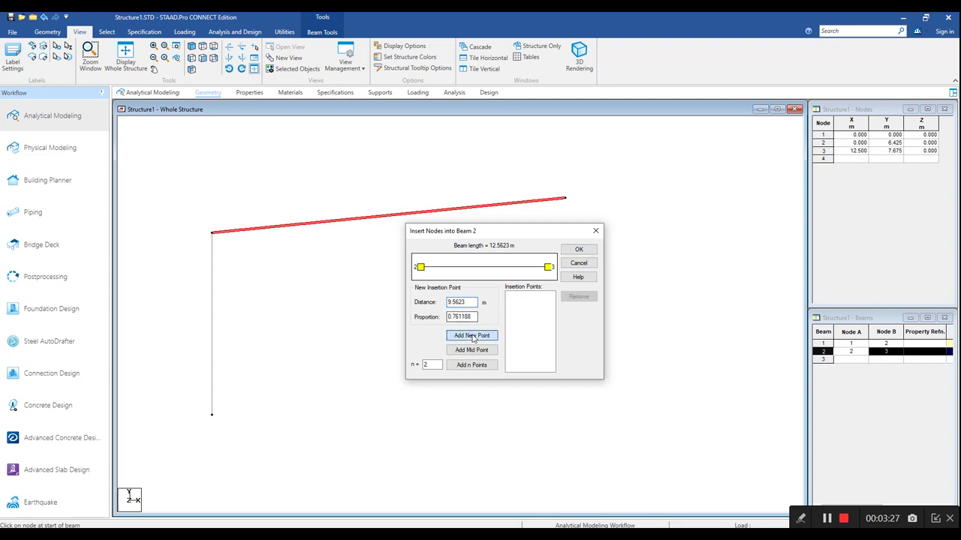
click(471, 335)
key(Delete)
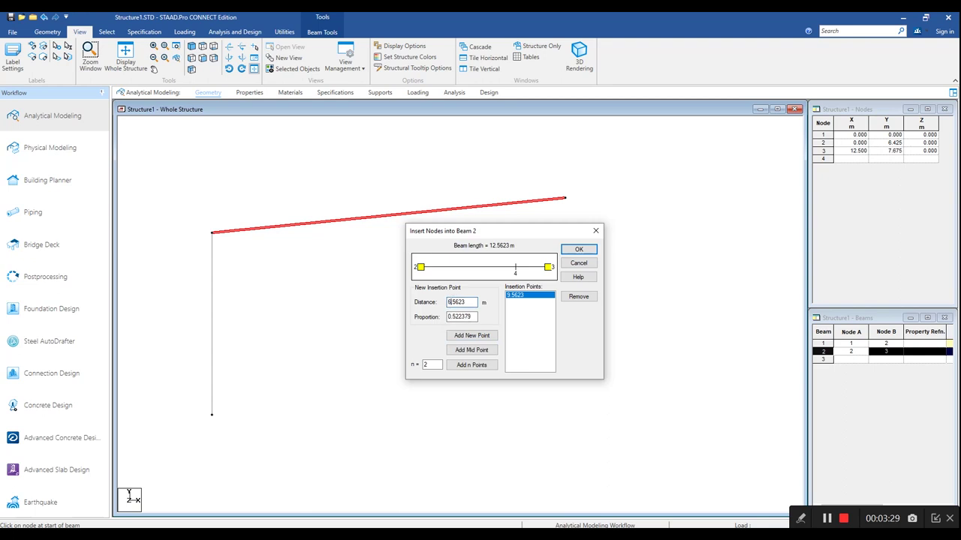
text(6)
click(472, 336)
key(Delete)
text(3)
click(471, 335)
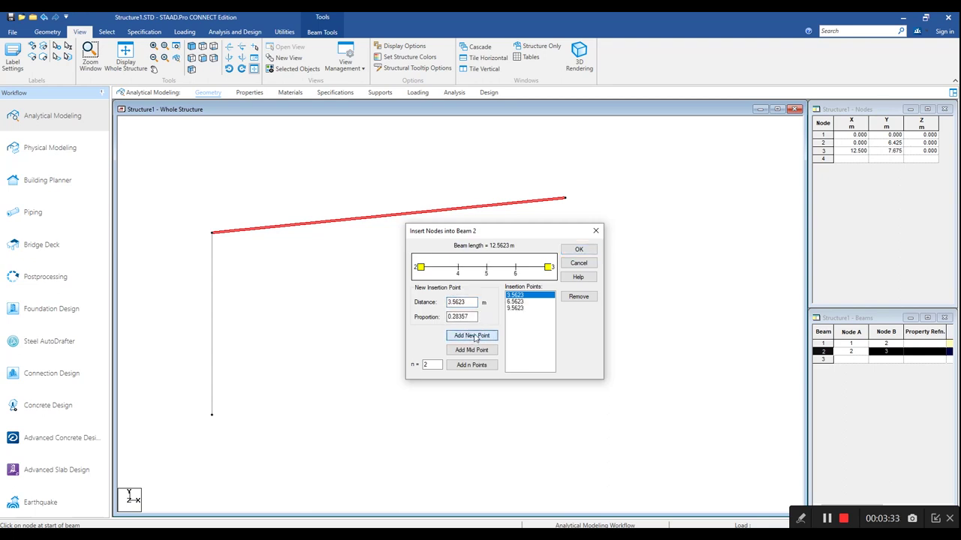
click(577, 251)
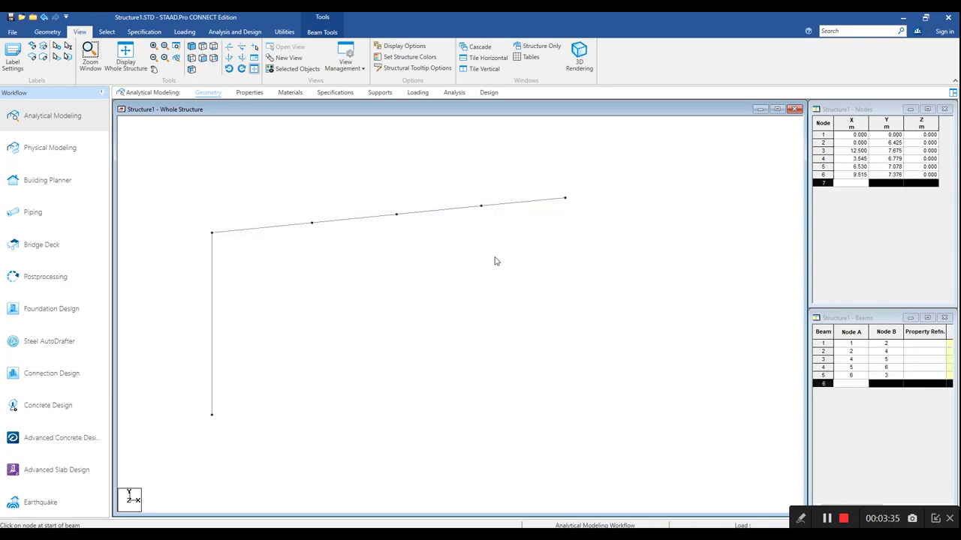
Mirror the whole half frame as a copy about the Y-Z plane through the ridge node.
scroll(538, 240, down, 1)
middle_drag(506, 238, 506, 235)
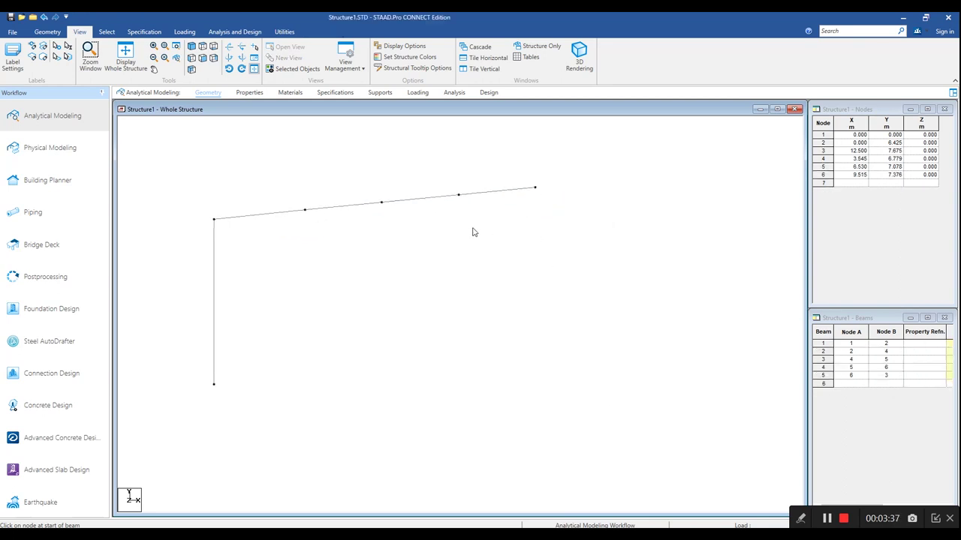
key(ctrl+a)
click(109, 49)
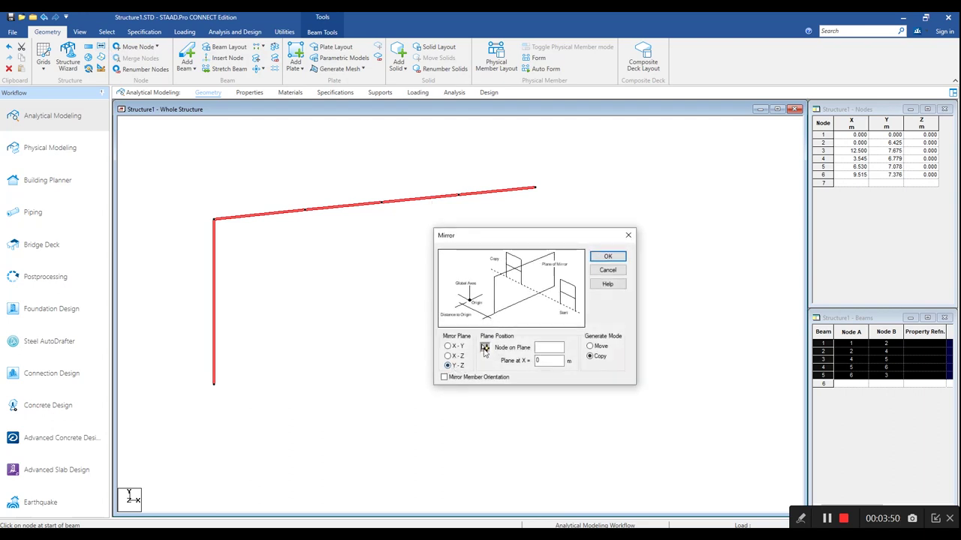
click(484, 349)
click(536, 189)
click(605, 258)
click(409, 286)
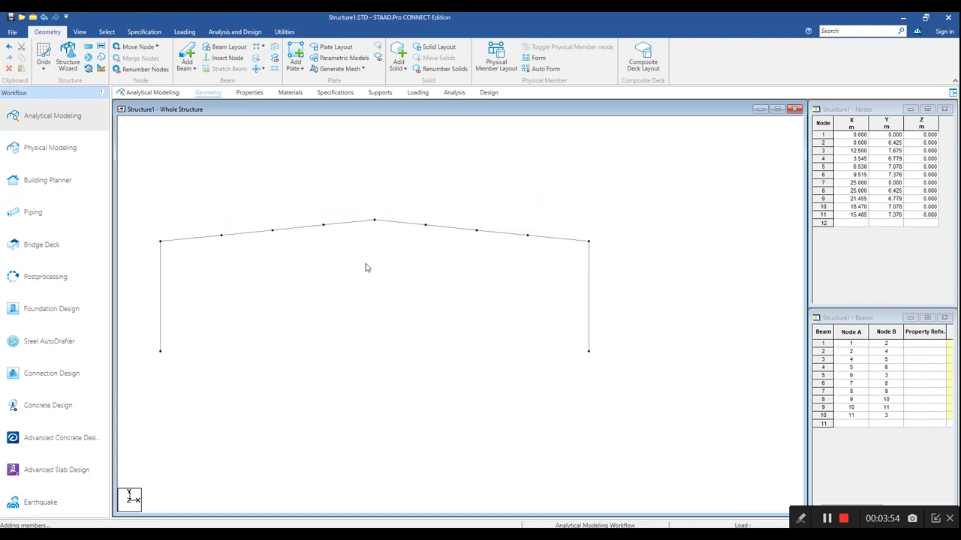
Create a pinned support definition for the structure.
click(379, 92)
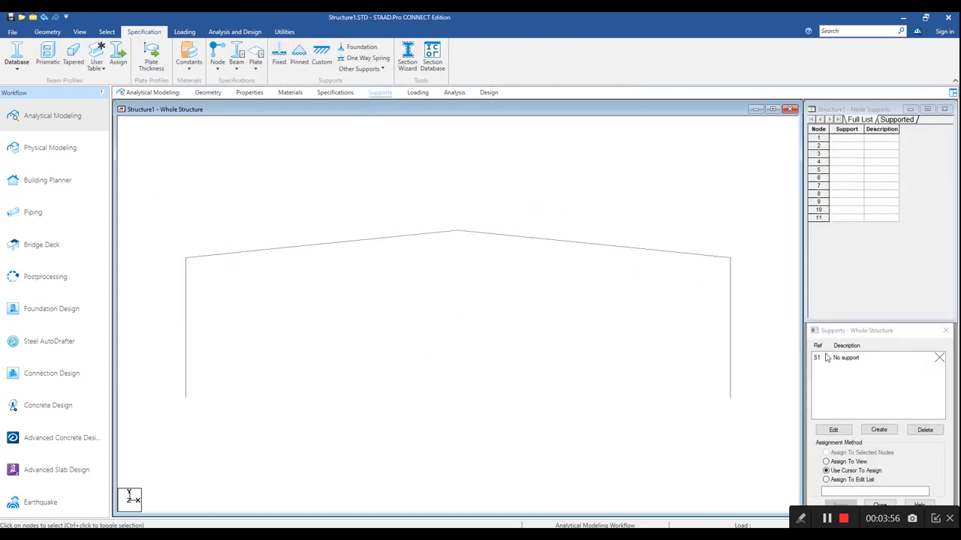
click(878, 429)
click(797, 313)
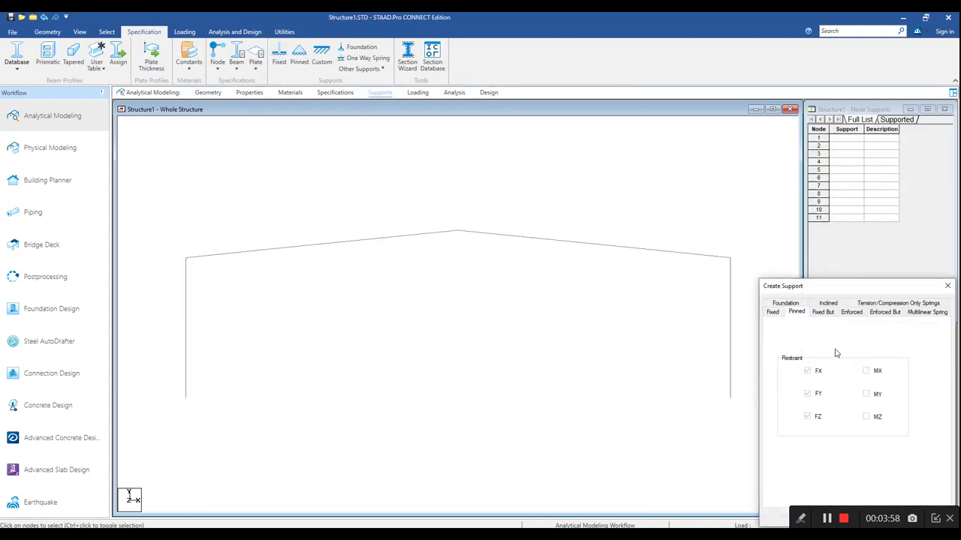
drag(839, 290, 832, 241)
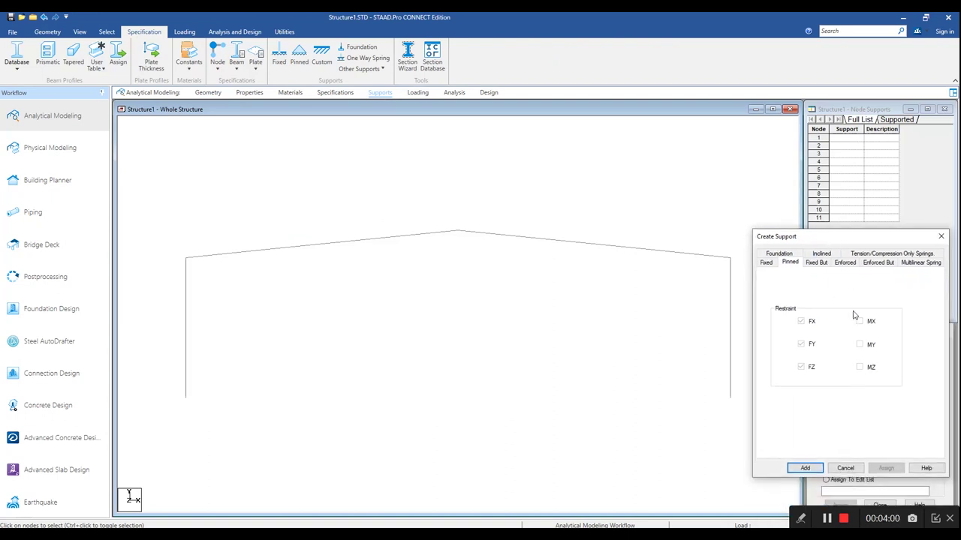
click(806, 469)
Assign the pinned support to both column base nodes, 1 and 7, using the cursor assignment method.
click(844, 368)
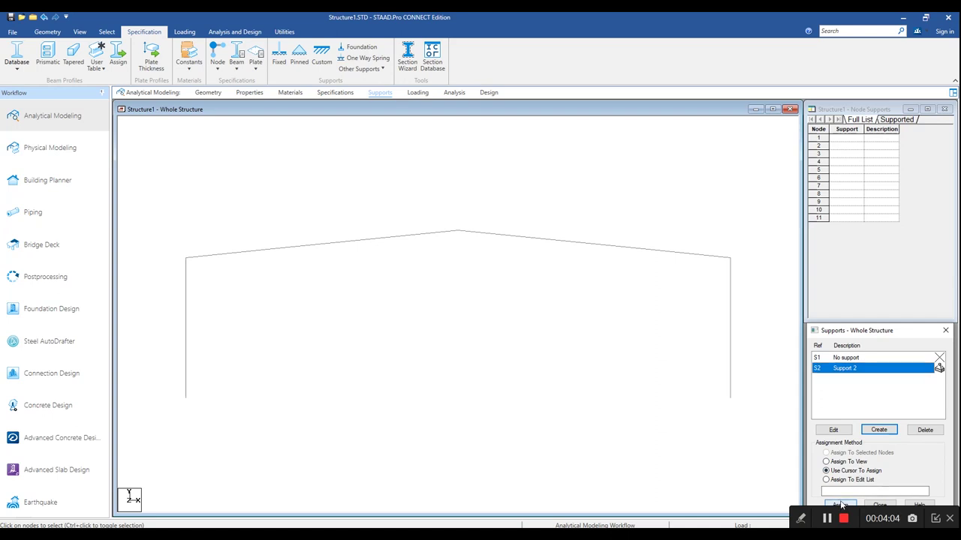
click(841, 506)
click(185, 400)
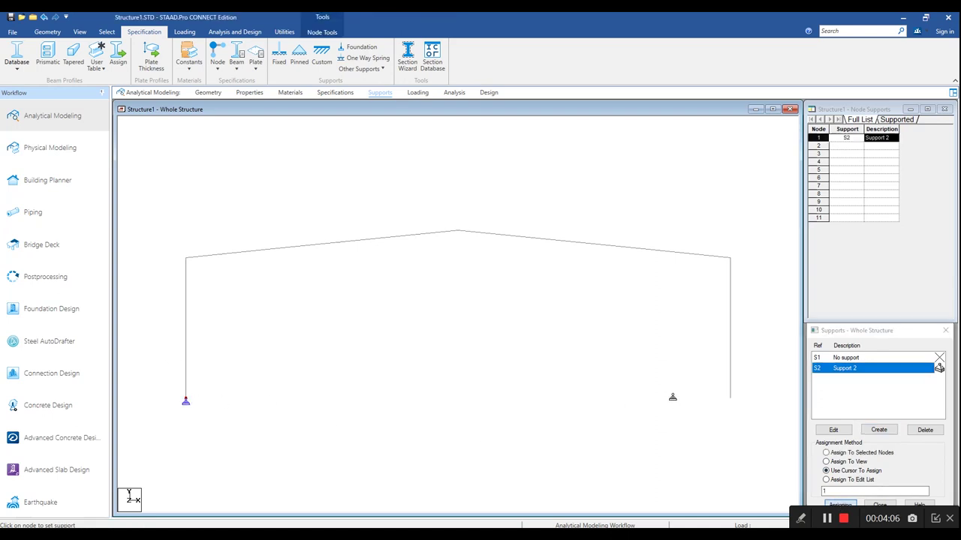
click(730, 402)
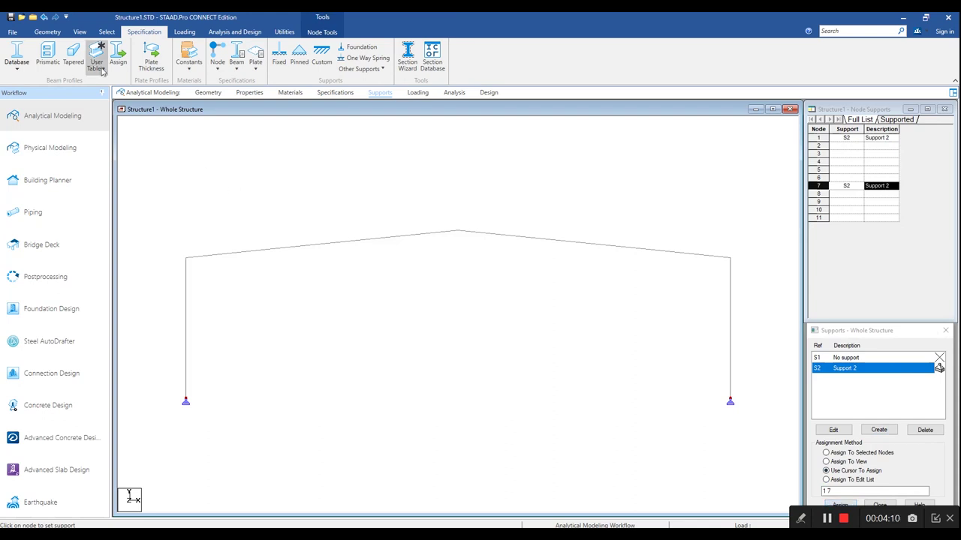
Inspect the start and end markers of the frame's beams, hide them and display the node points.
click(80, 32)
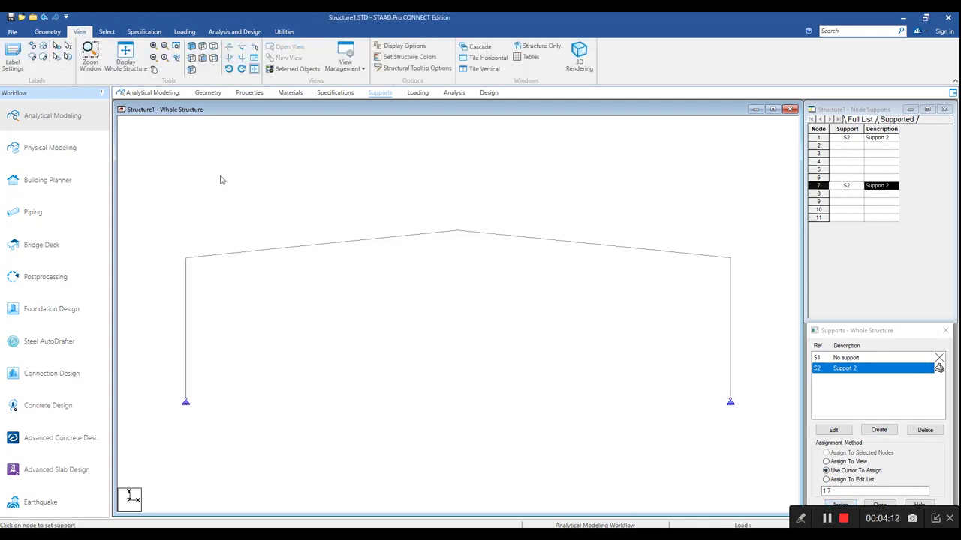
key(shift+o)
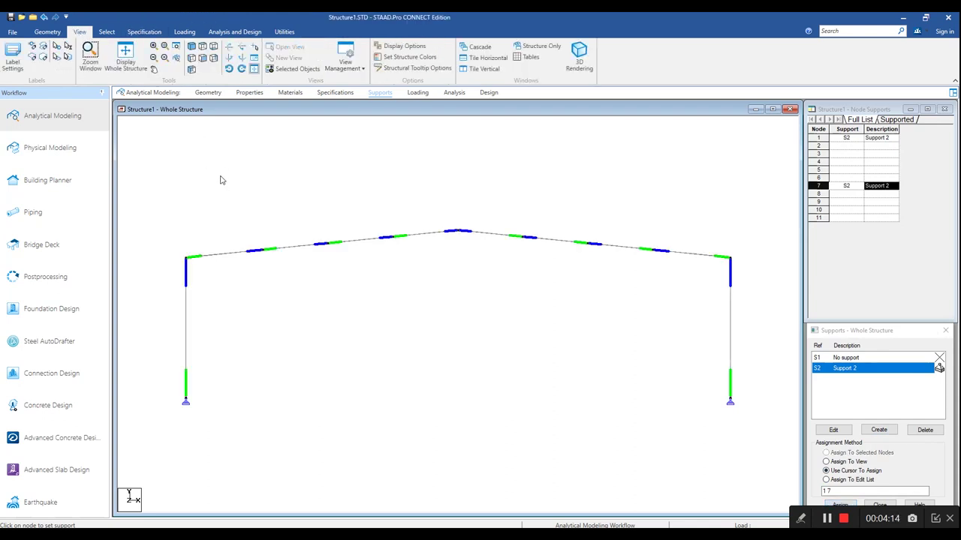
middle_drag(333, 257, 322, 225)
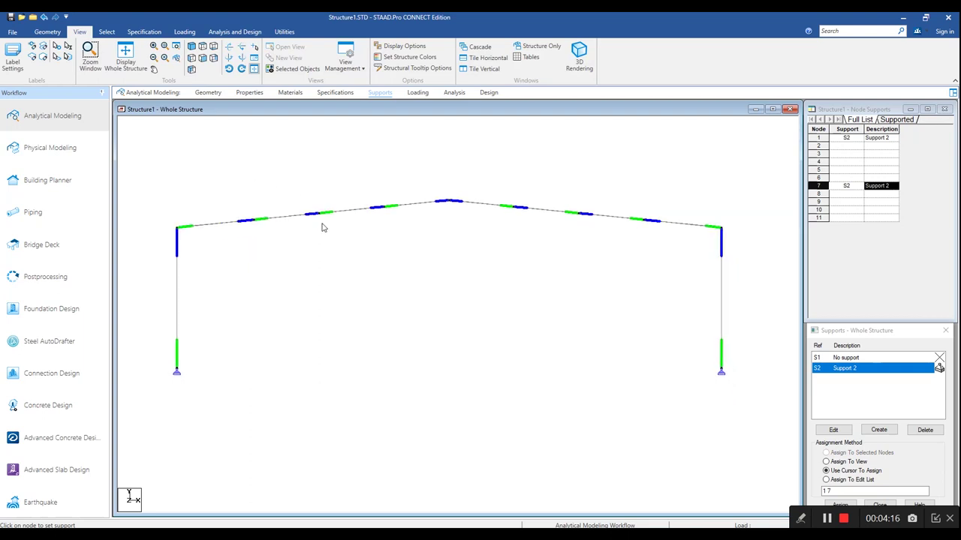
scroll(328, 244, up, 1)
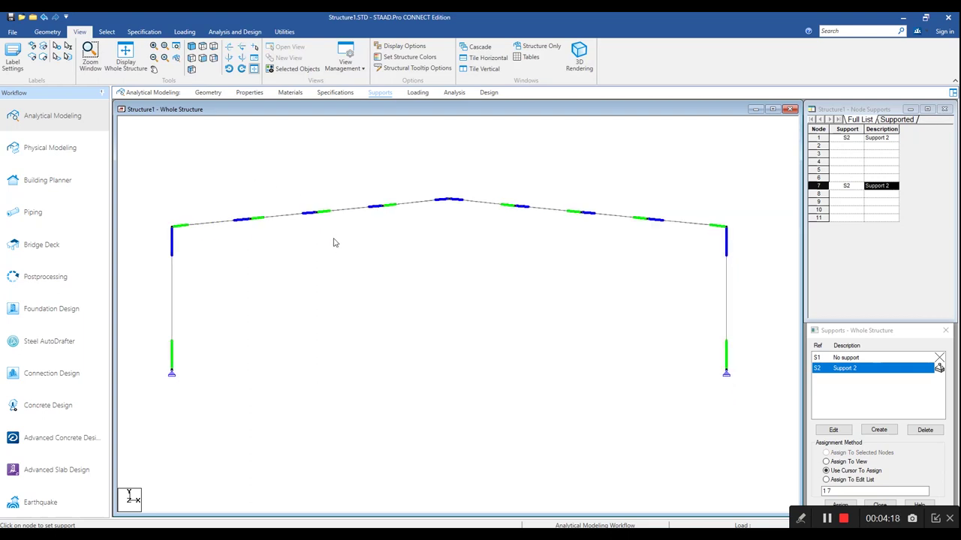
key(shift+o)
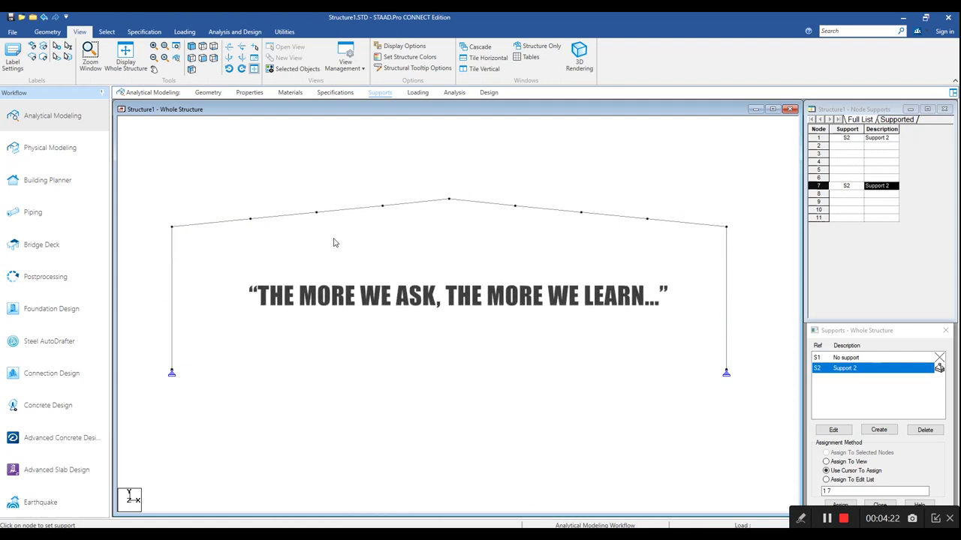
middle_drag(372, 287, 380, 302)
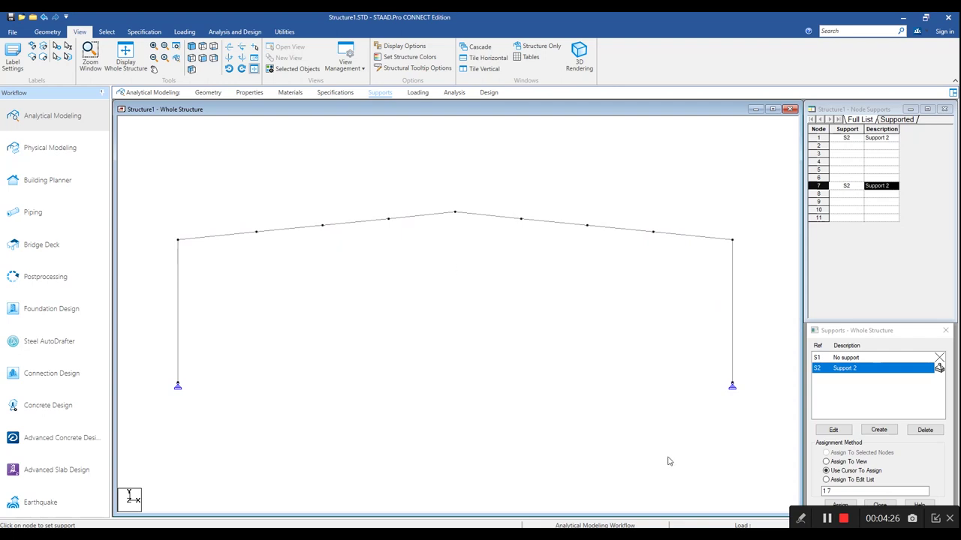